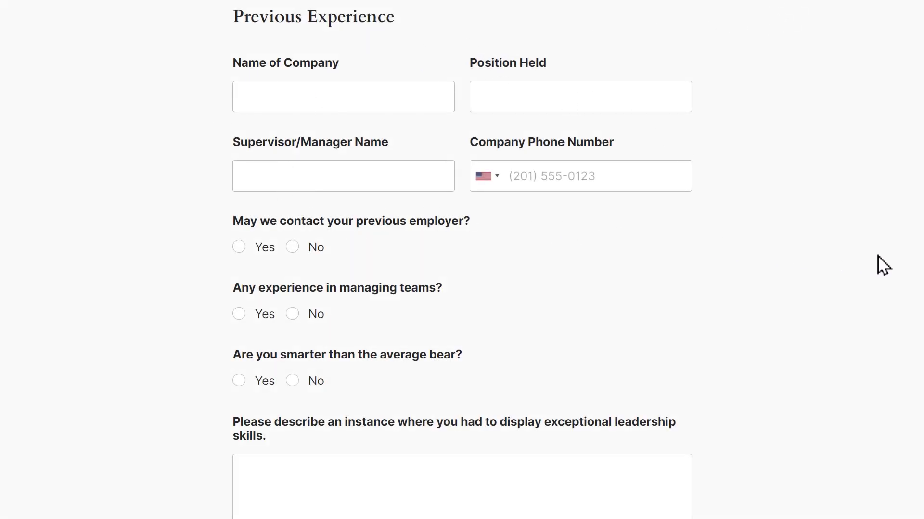
Step: On the live application form, choose Yes under references to reveal the reference fields
scroll(920, 266, "down", 1)
scroll(462, 260, "down", 15)
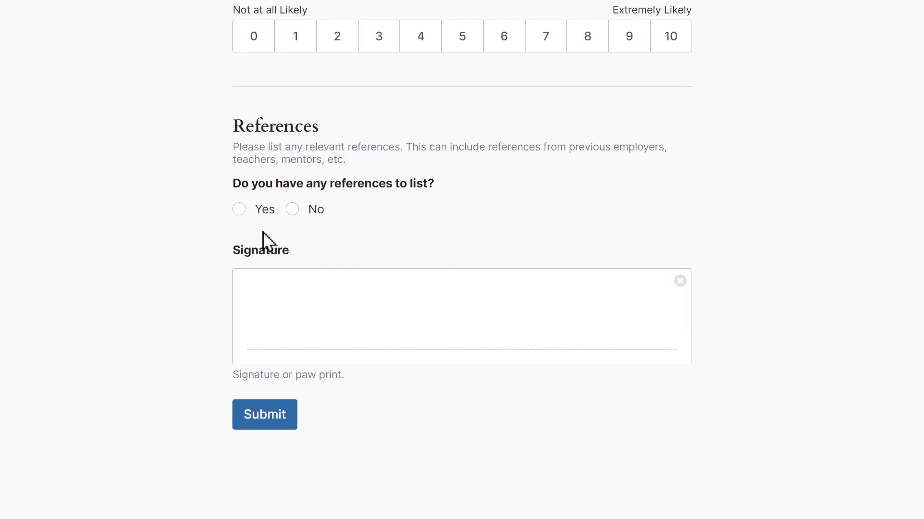
left_click(239, 210)
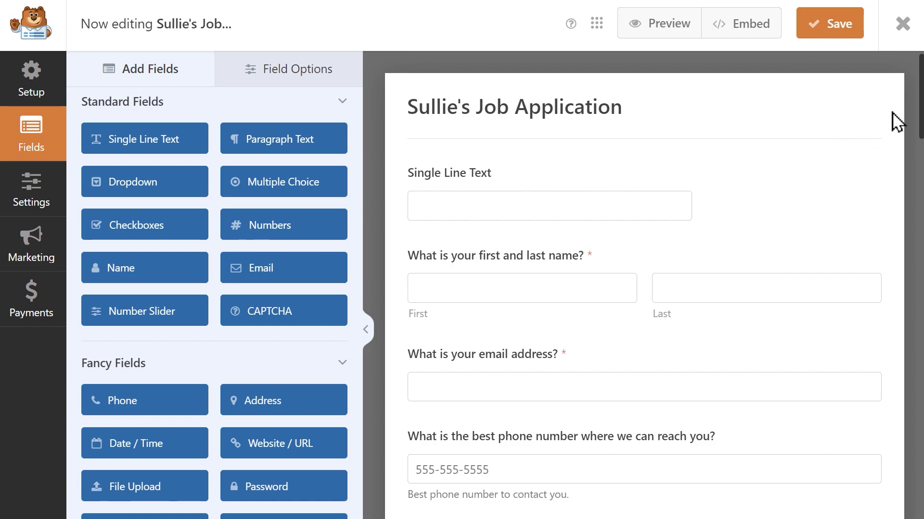
Step: Drag a Layout field from Fancy Fields to sit directly above Name of Company under Previous Experience
left_click_drag(919, 139, 919, 363)
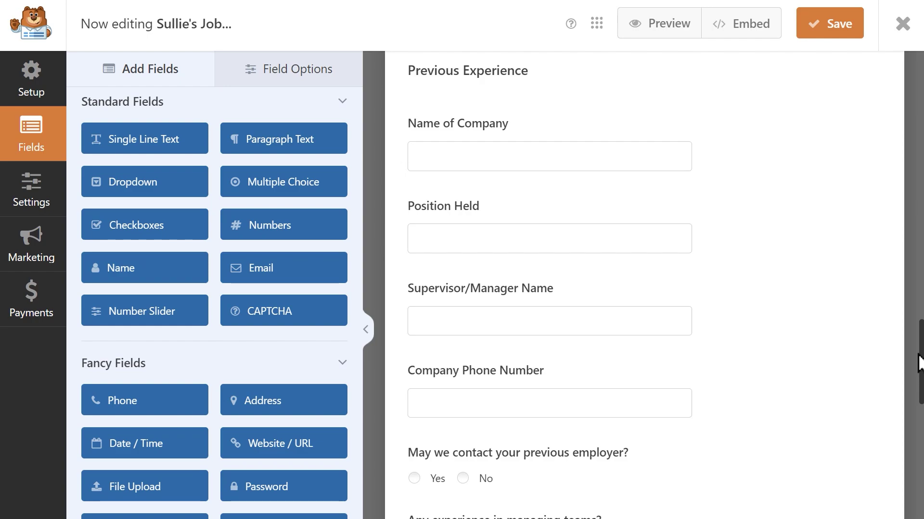
scroll(194, 445, "down", 2)
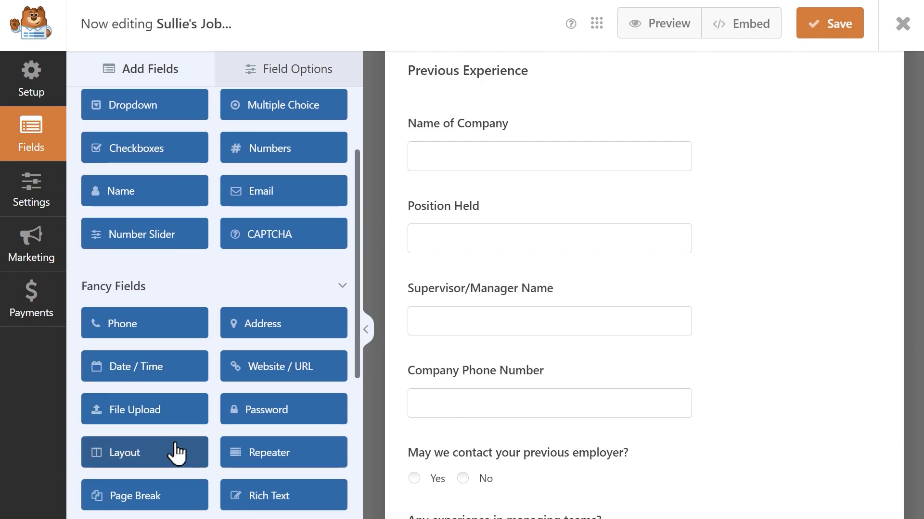
left_click_drag(159, 454, 459, 137)
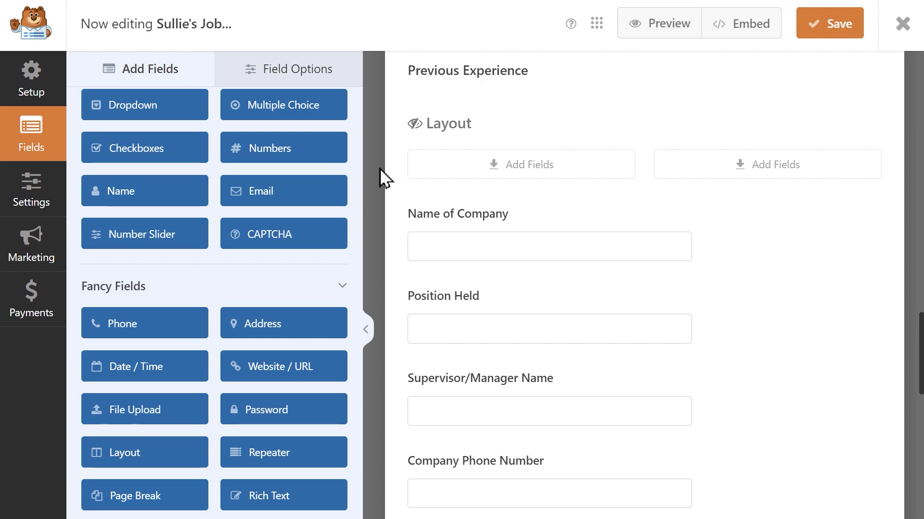
Step: Try the three-column and 25/50/25 Layout presets, then settle on two equal 50/50 columns
left_click(542, 124)
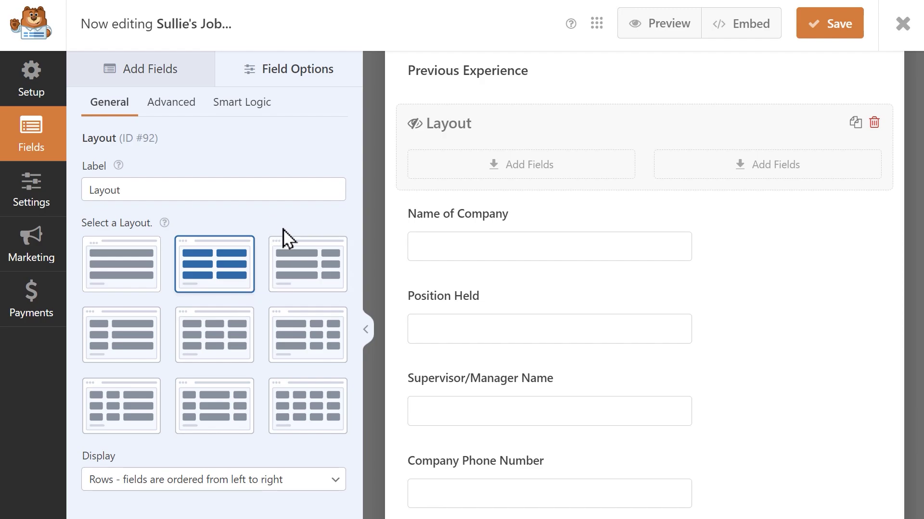
left_click(298, 261)
left_click(206, 331)
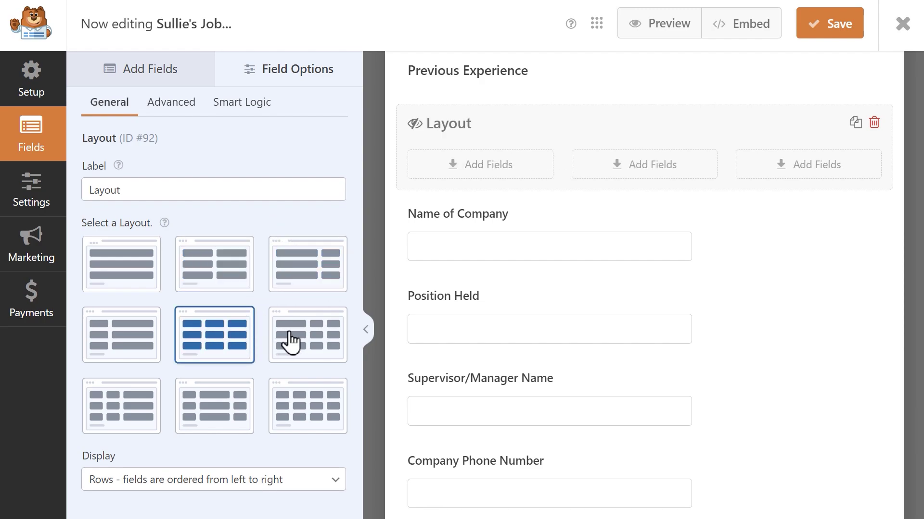
left_click(290, 341)
left_click(229, 404)
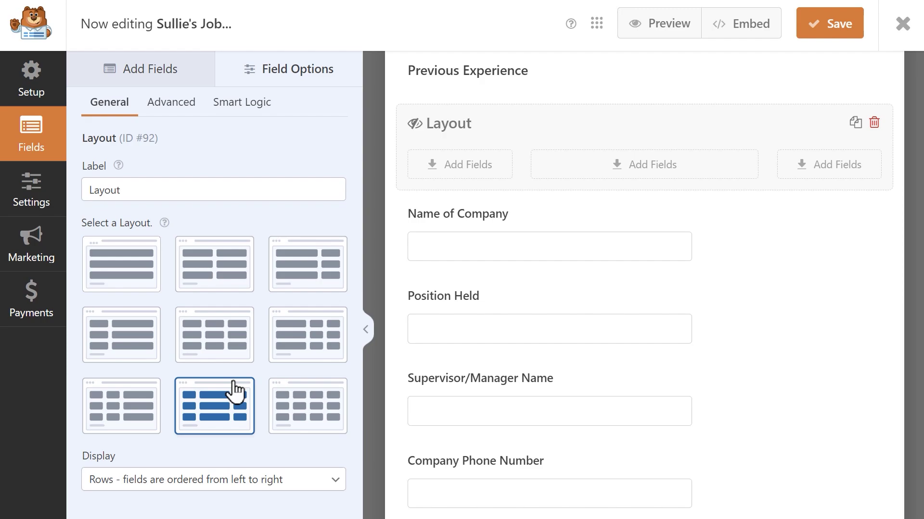
left_click(225, 278)
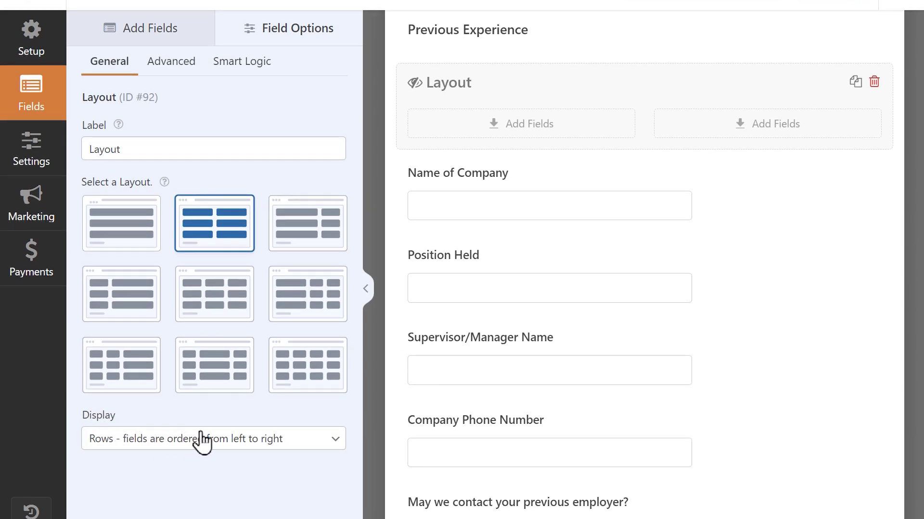
left_click(293, 438)
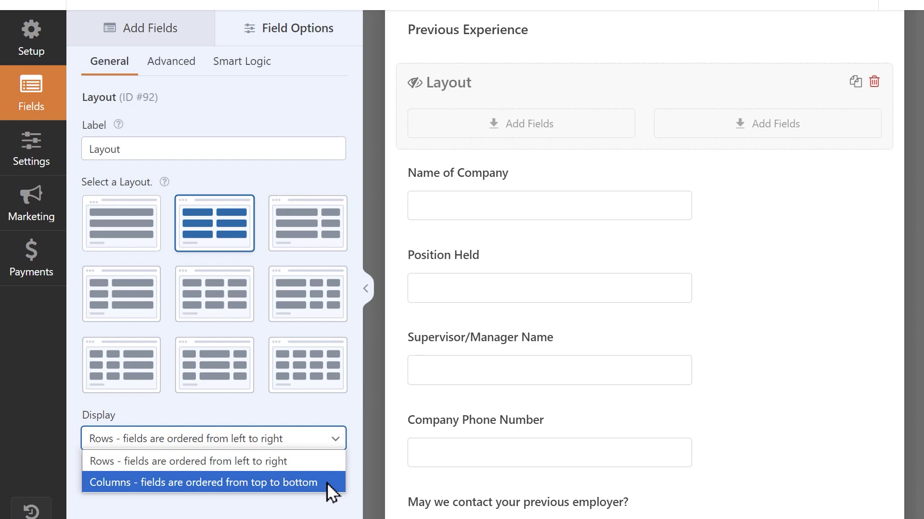
left_click(325, 461)
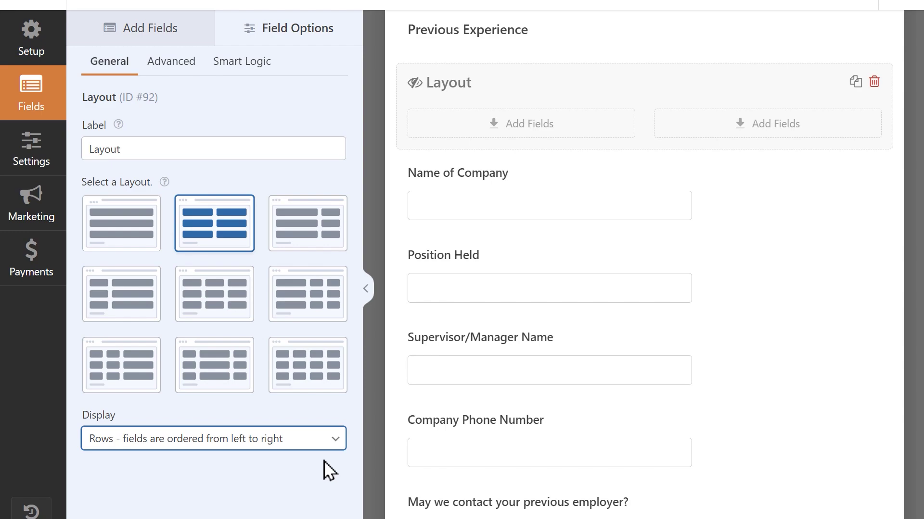
left_click(325, 461)
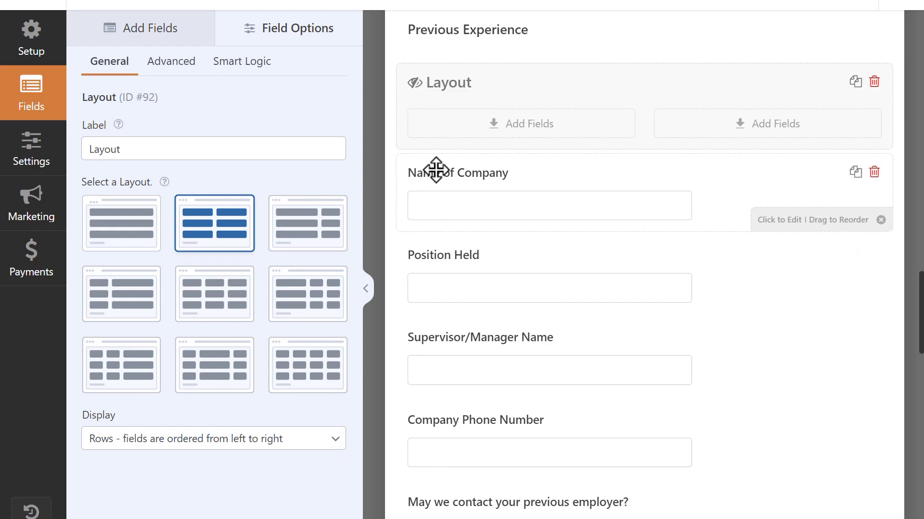
Step: Put Name of Company and Supervisor/Manager Name in the left column, Position Held and Company Phone Number in the right
left_click_drag(435, 171, 436, 125)
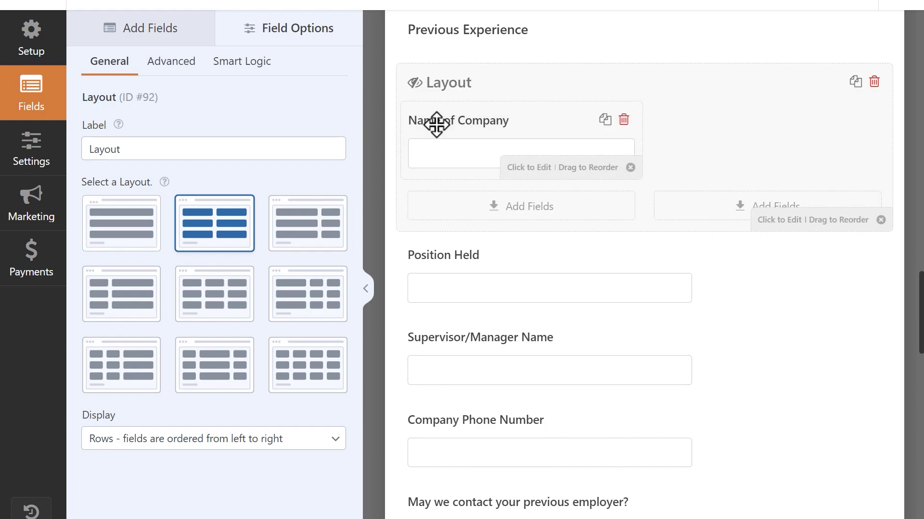
left_click_drag(513, 252, 672, 154)
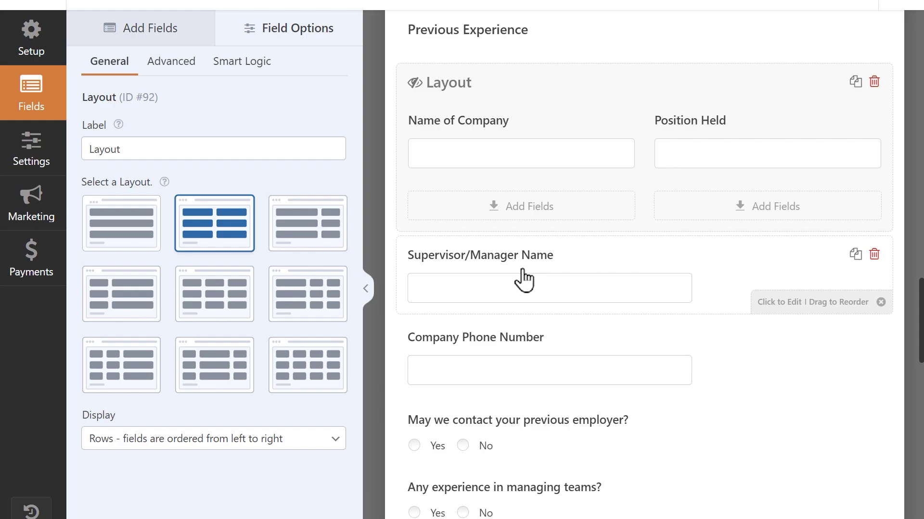
left_click_drag(524, 279, 519, 207)
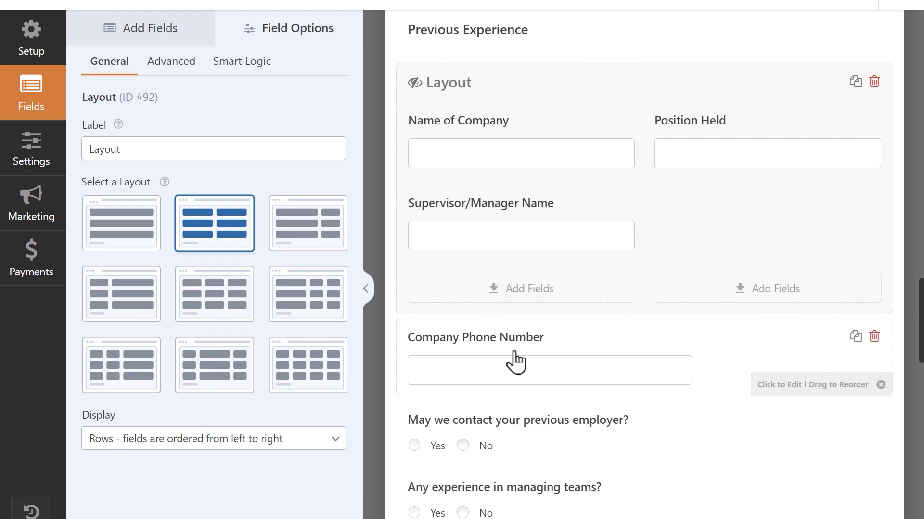
left_click_drag(515, 363, 675, 230)
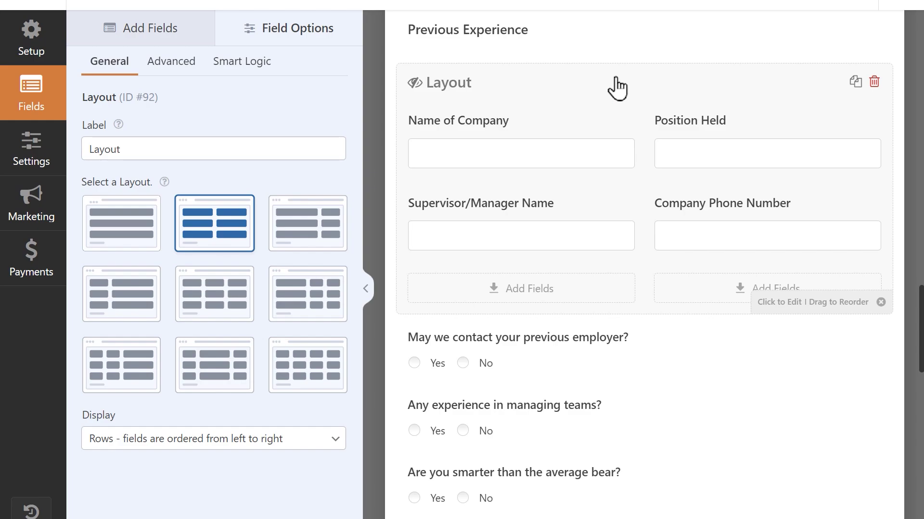
Step: Try three-column and uneven two-column presets, then return the Layout to two equal columns
left_click(204, 291)
left_click(305, 229)
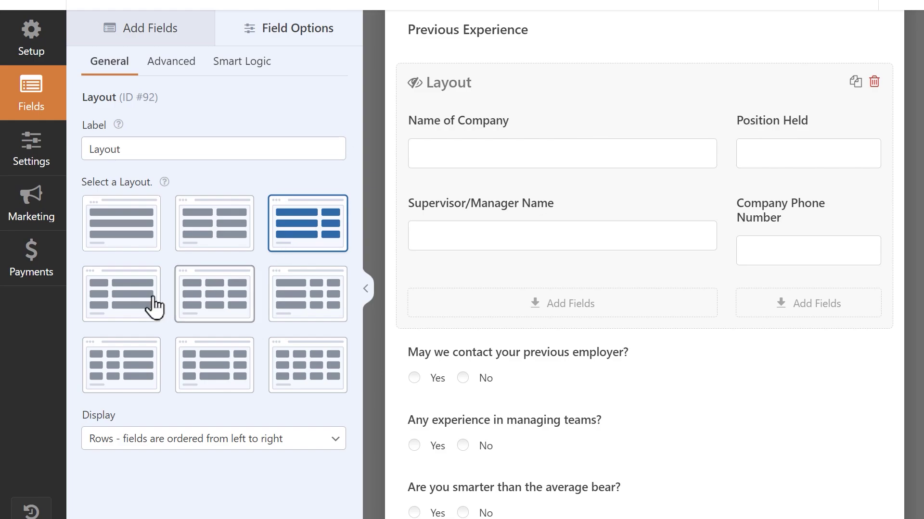
left_click(138, 311)
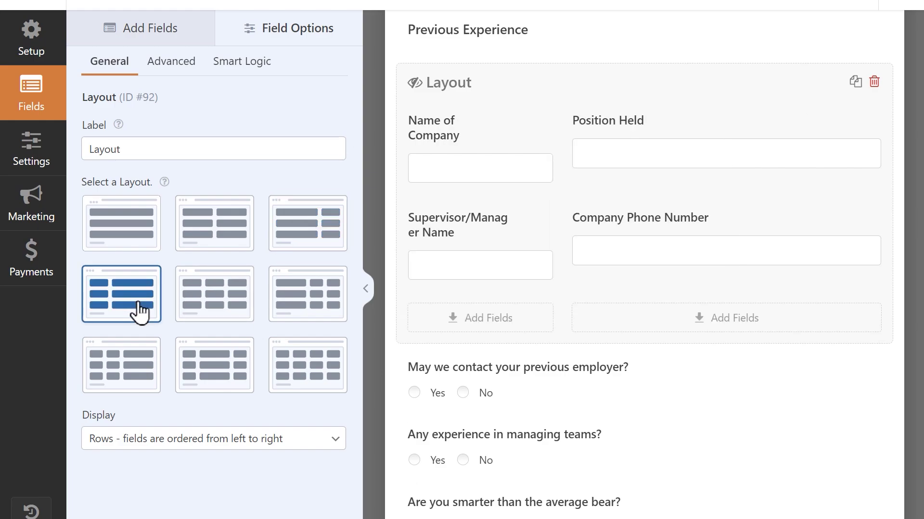
left_click(235, 244)
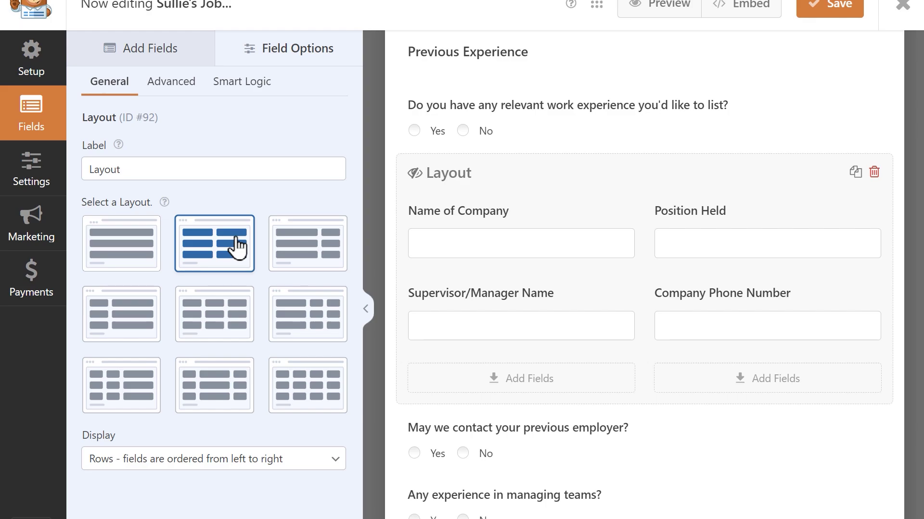
Step: Enable conditional logic to show the Layout only when relevant work experience is Yes, then save
left_click(250, 89)
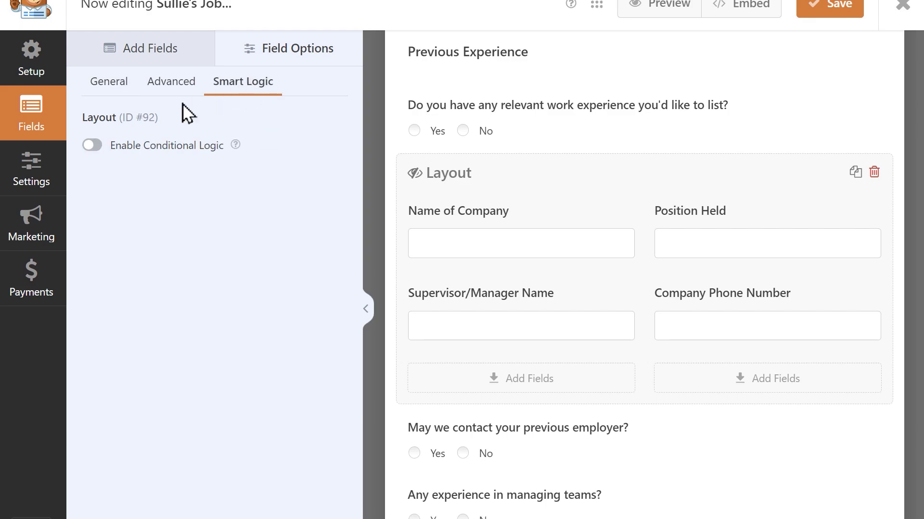
left_click(91, 147)
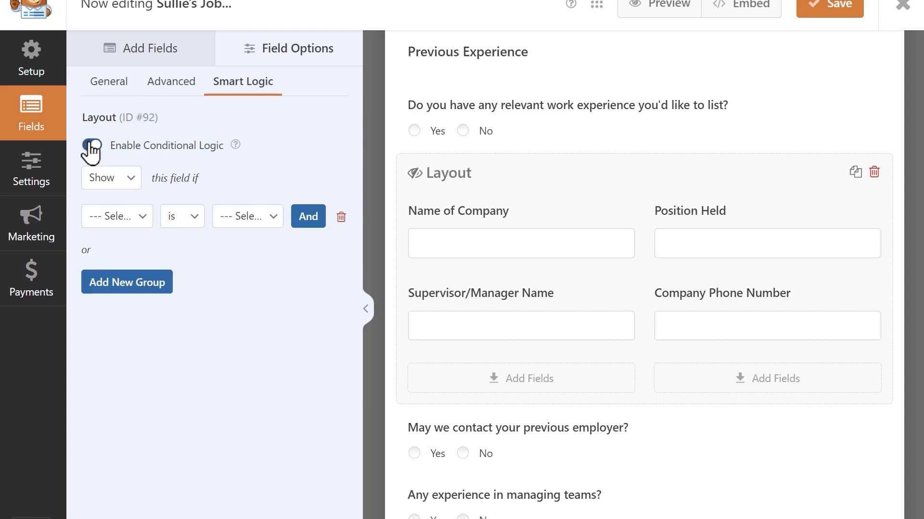
left_click(142, 217)
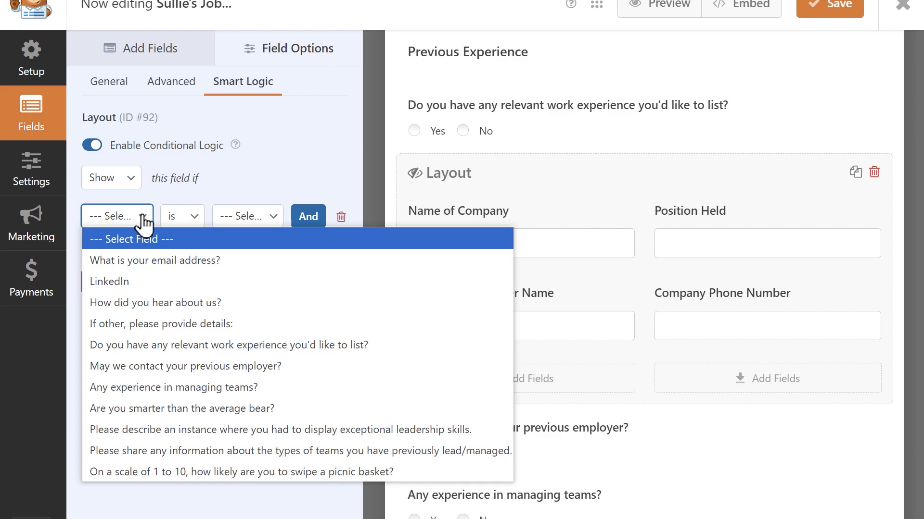
left_click(270, 345)
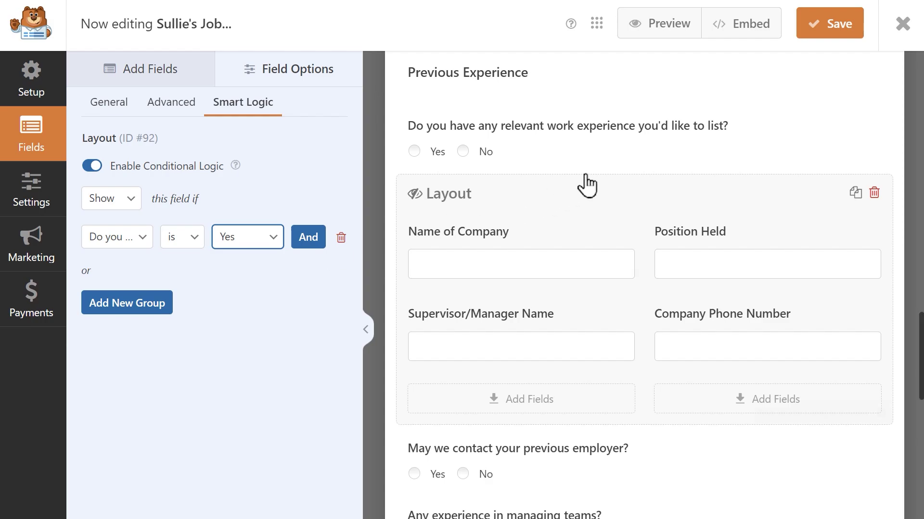
left_click(796, 30)
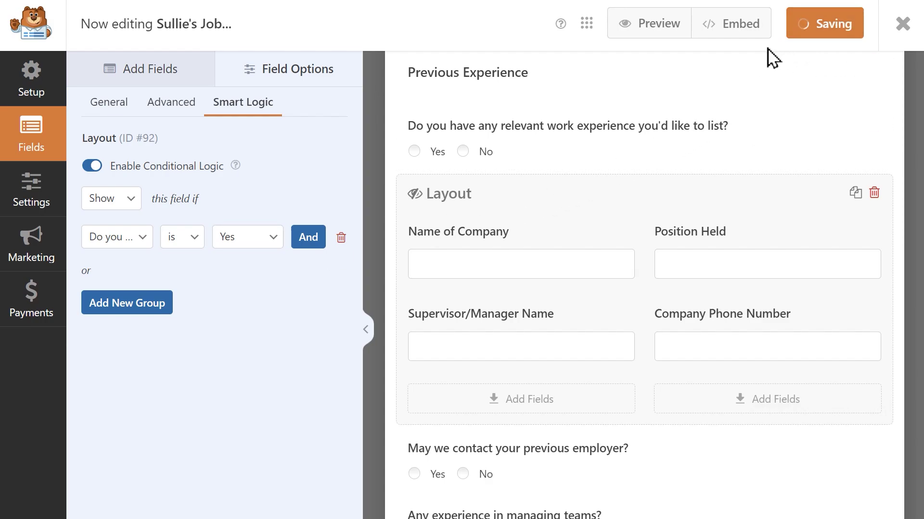
Step: Preview the form and switch between Yes, No and Yes to confirm the experience fields show and hide
left_click(677, 32)
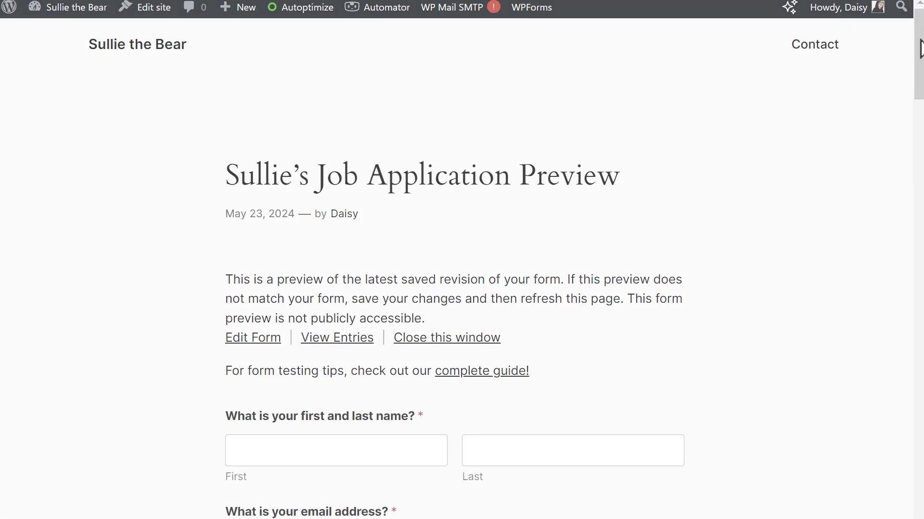
left_click_drag(919, 62, 918, 301)
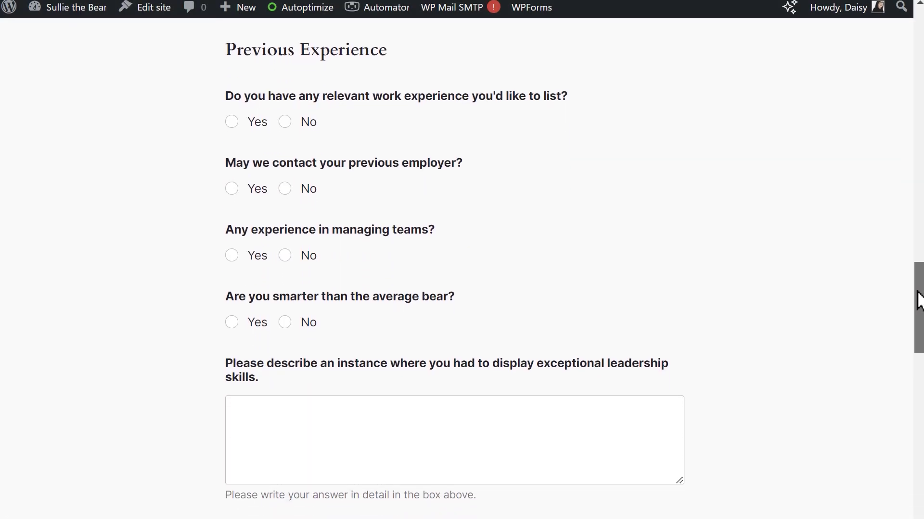
left_click(232, 122)
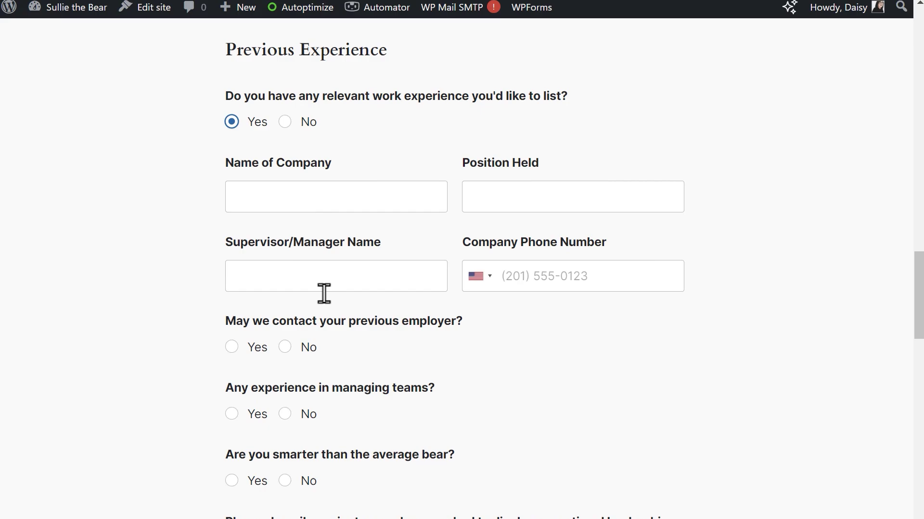
left_click(285, 122)
left_click(232, 122)
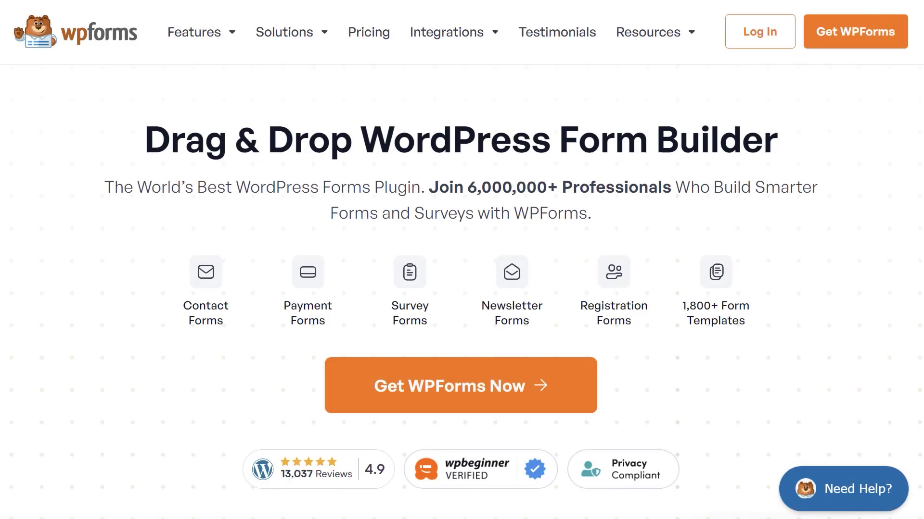
Step: Scroll through the WPForms documentation categories and the account's support request form
scroll(461, 259, "down", 3)
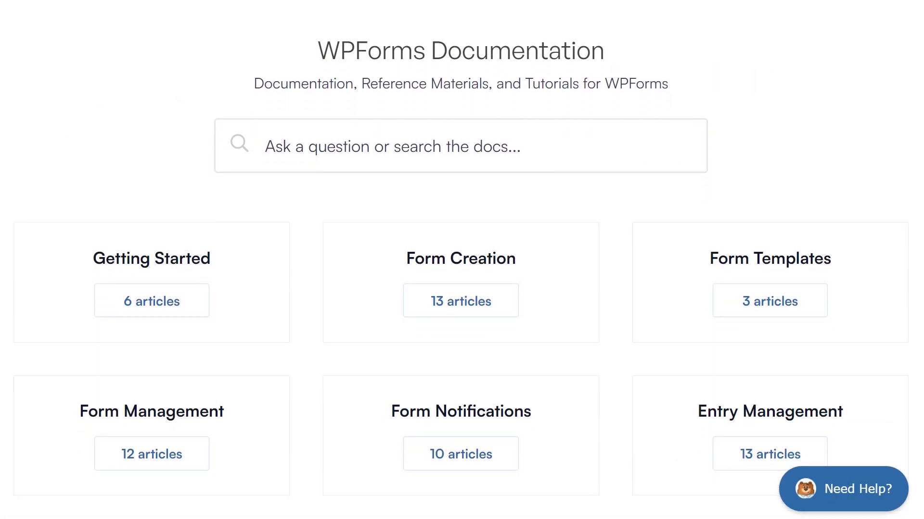
scroll(462, 260, "down", 8)
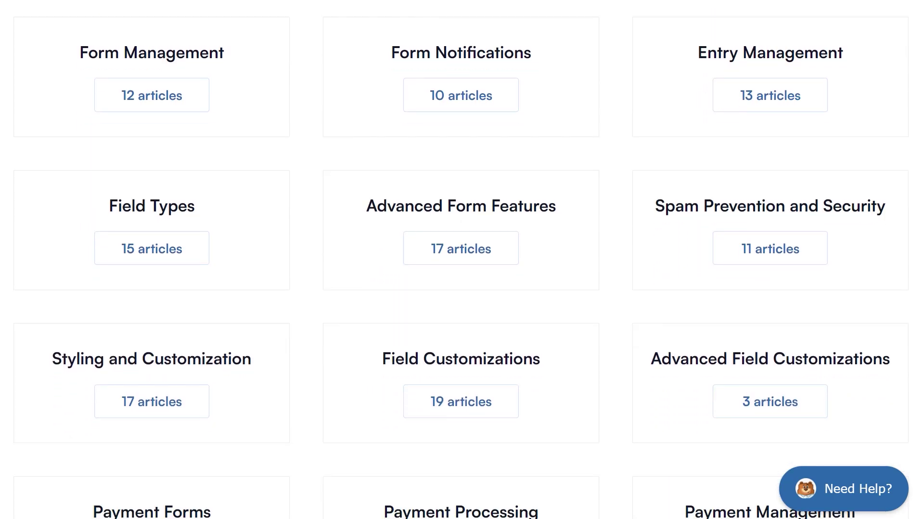
scroll(462, 260, "down", 6)
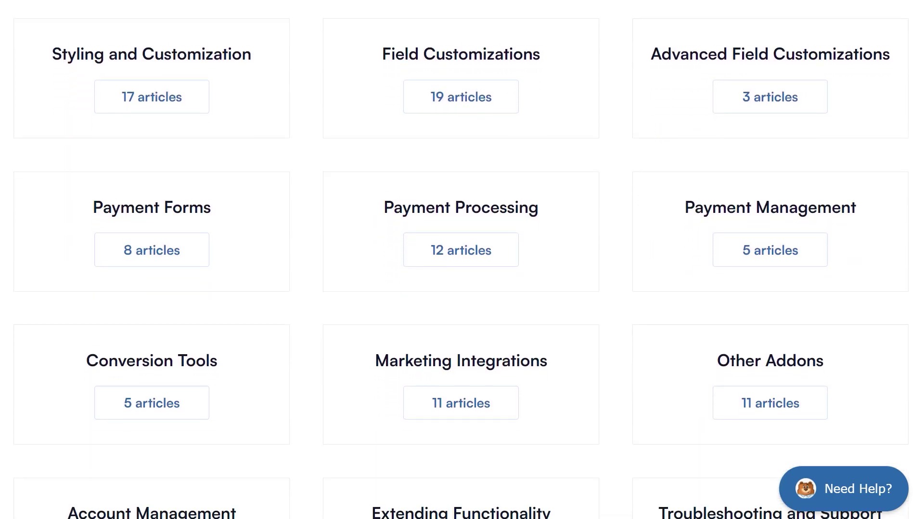
scroll(462, 260, "down", 3)
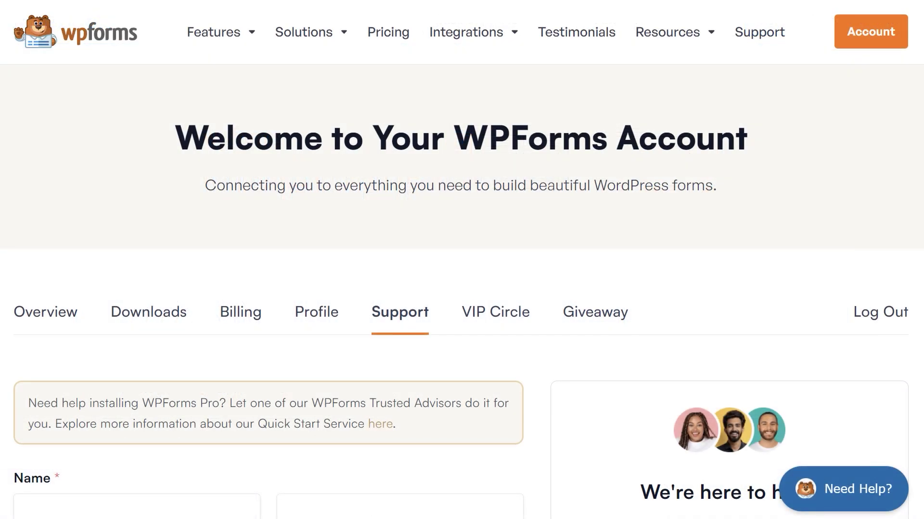
scroll(461, 260, "down", 7)
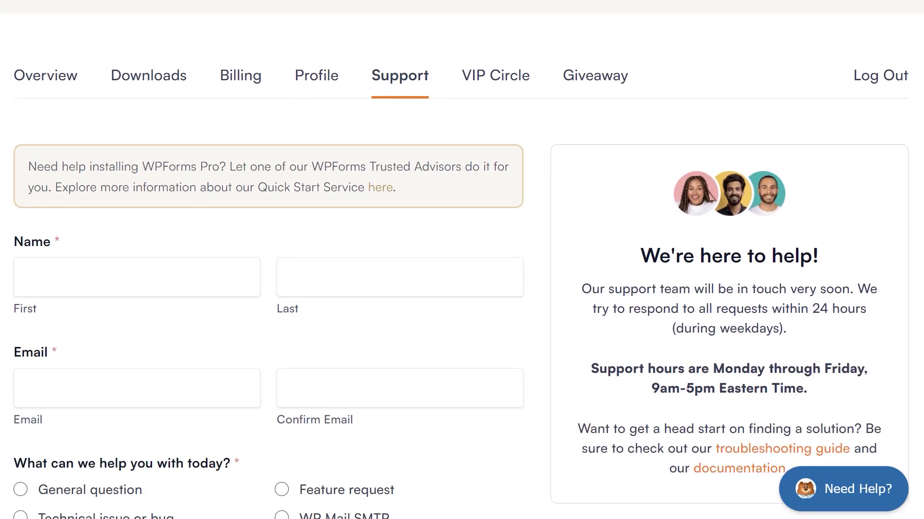
scroll(461, 259, "down", 6)
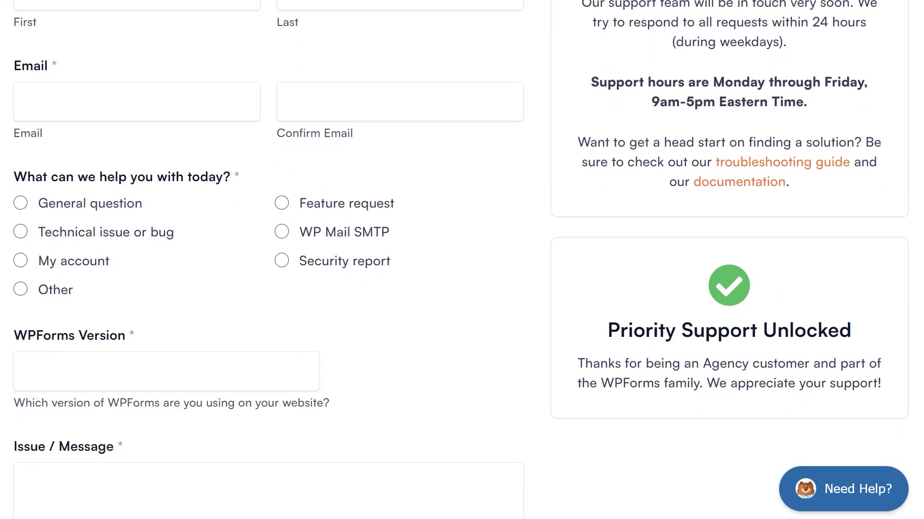